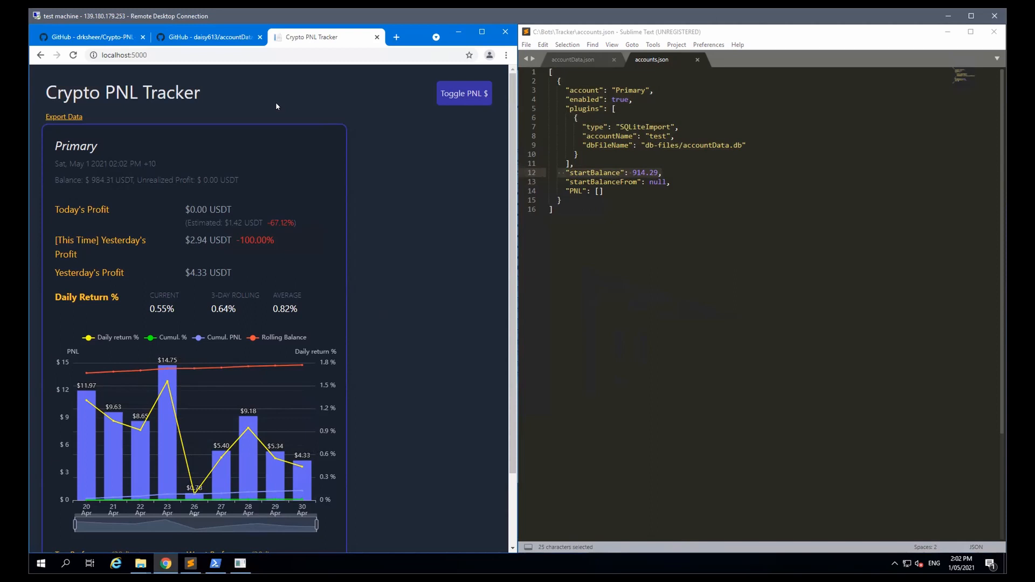
- Check the port number in the PNL Tracker's localhost address
click(143, 54)
double_click(141, 55)
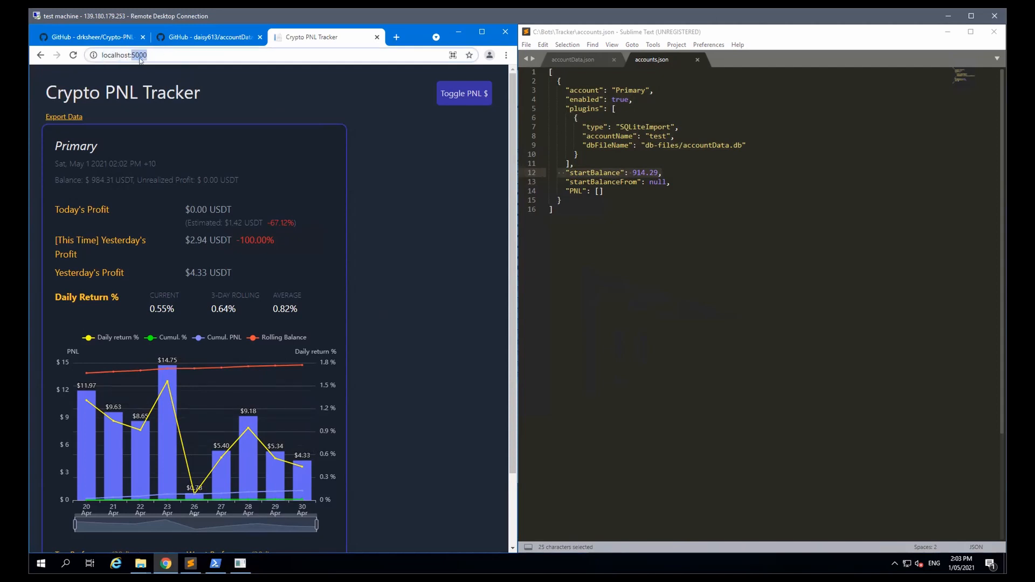
click(388, 187)
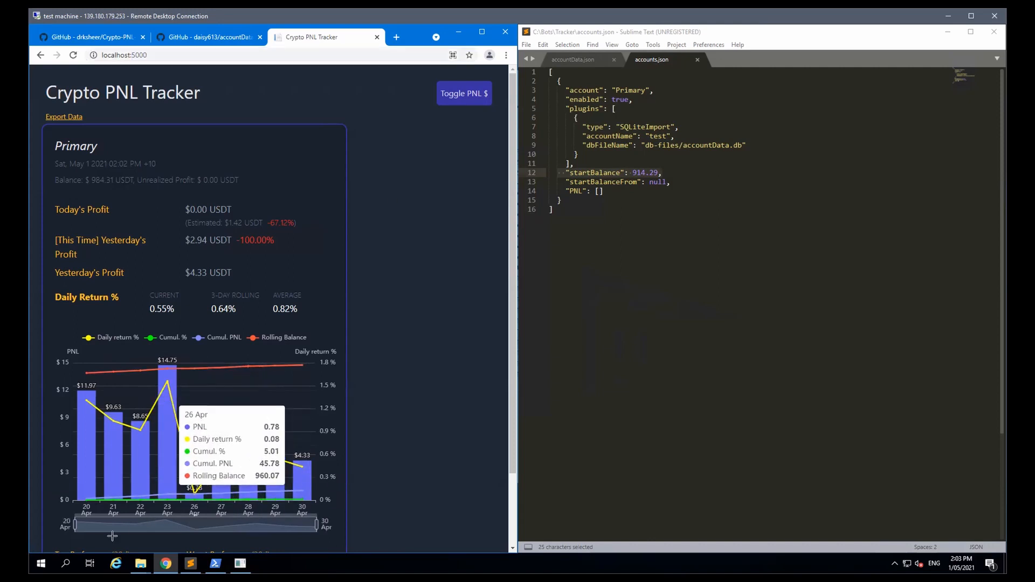
- Open the advanced settings of Windows Defender Firewall and show the inbound rules
click(41, 563)
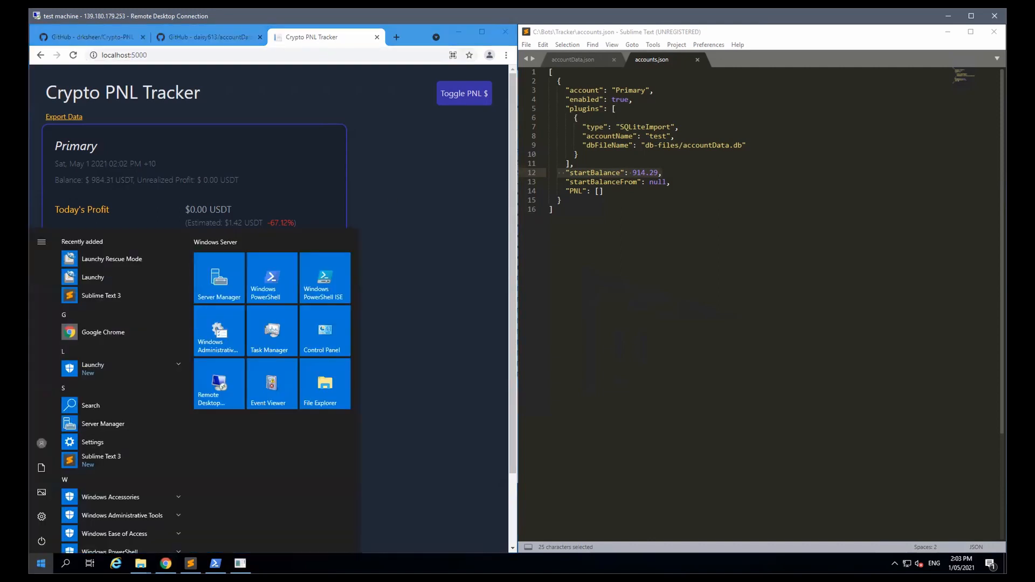
text(firew)
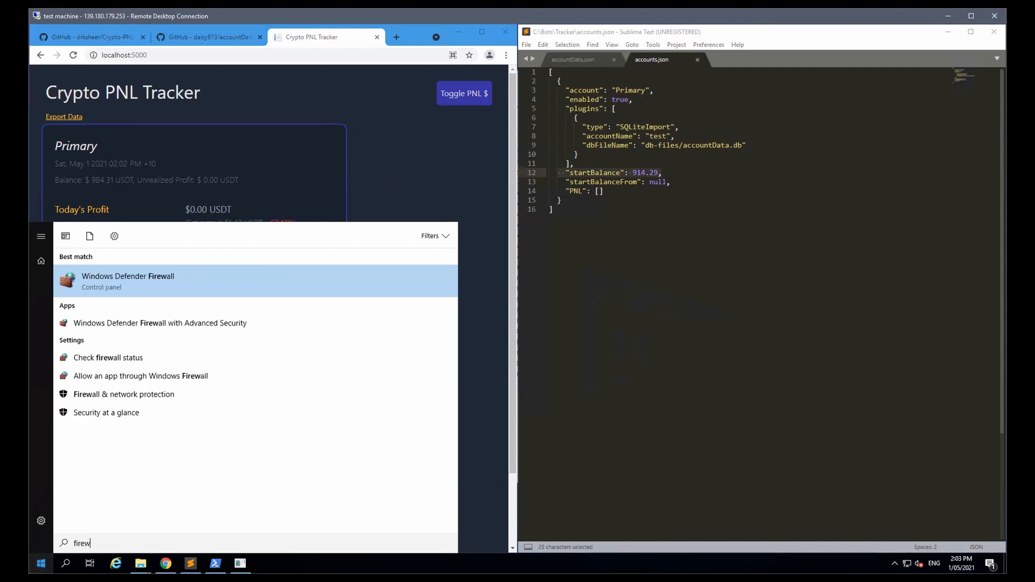
key(Return)
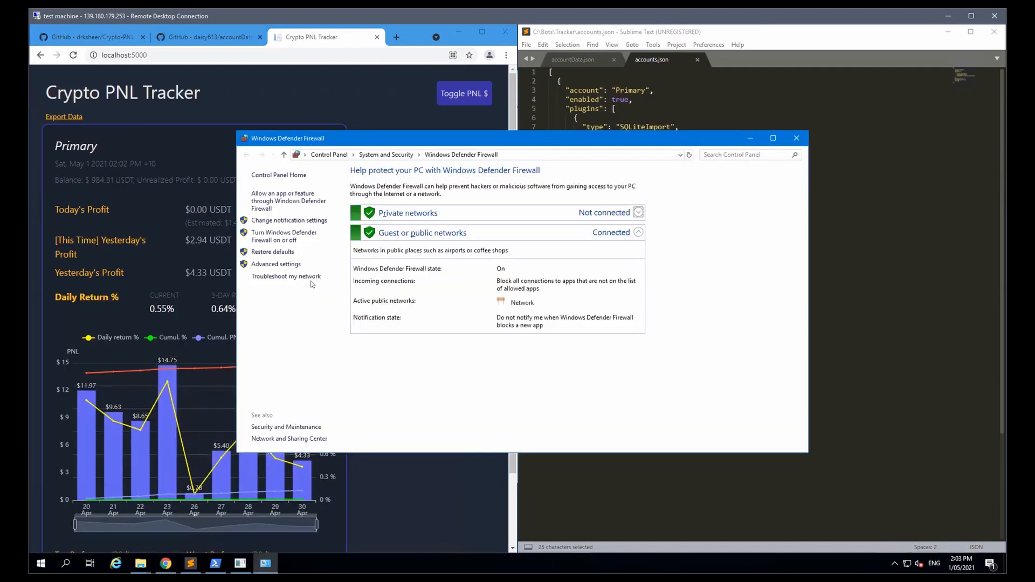
click(265, 264)
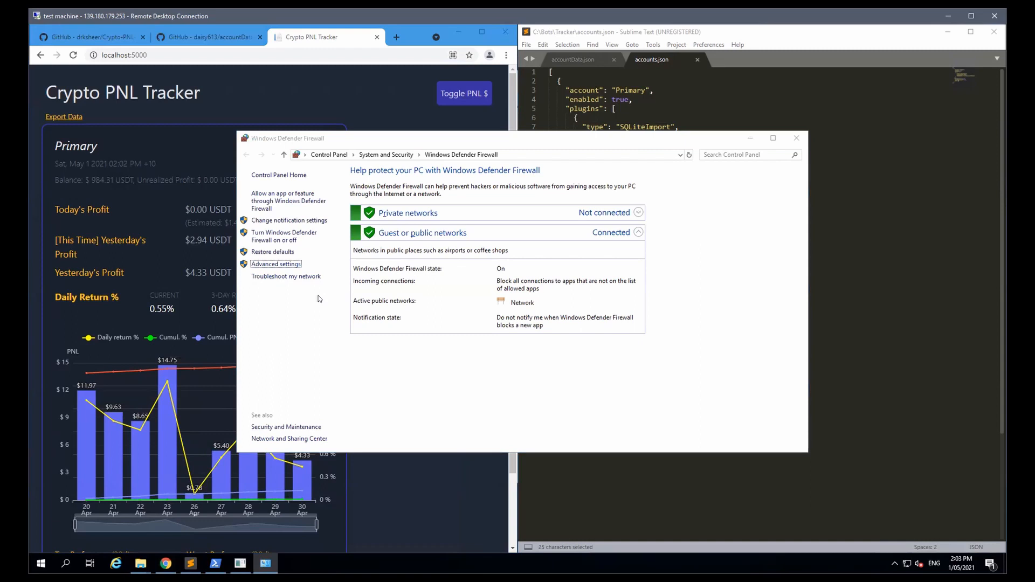
click(81, 92)
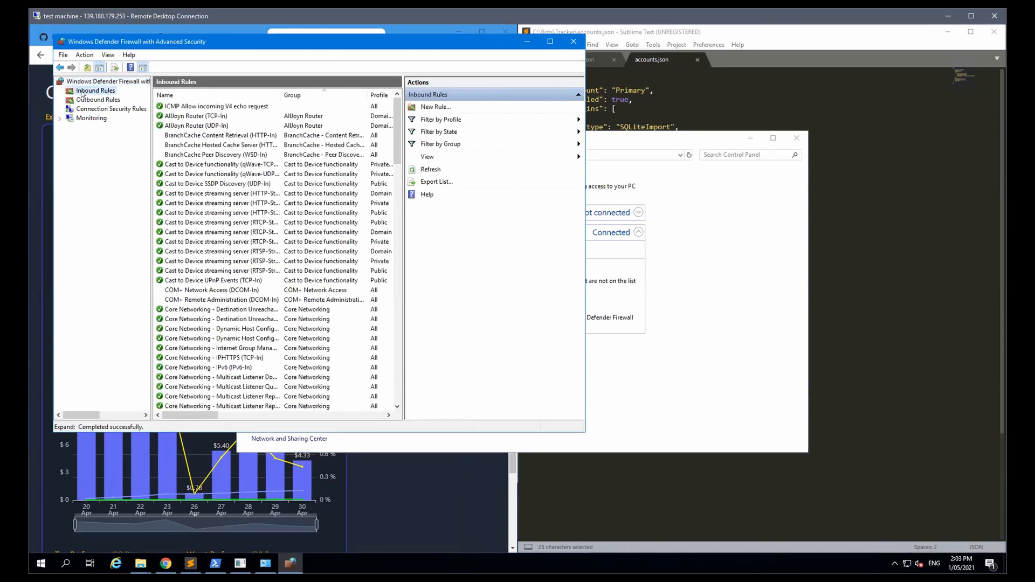
- Start a new inbound port rule that applies to TCP on the specific local port 5000
click(433, 107)
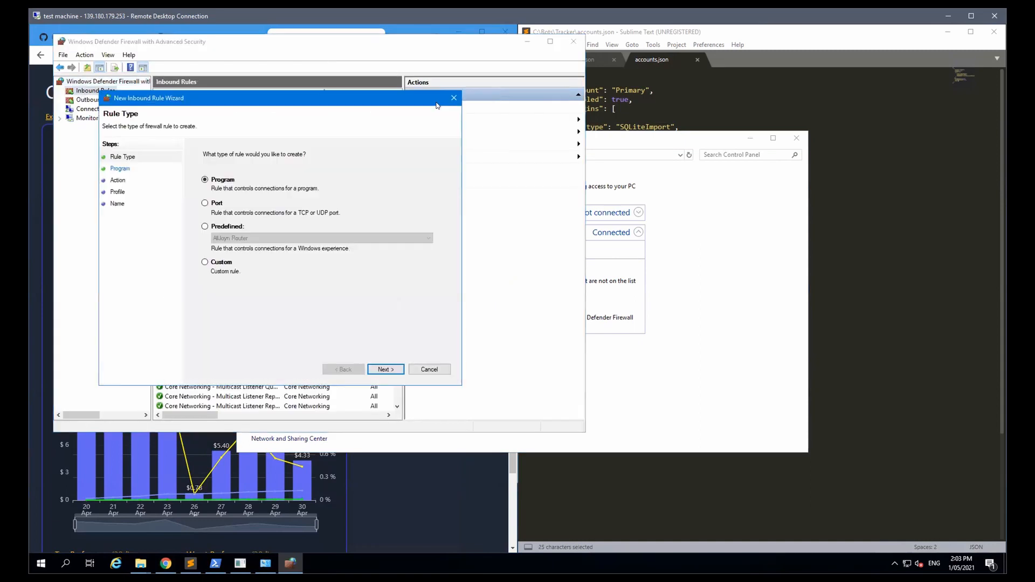
click(209, 205)
click(473, 394)
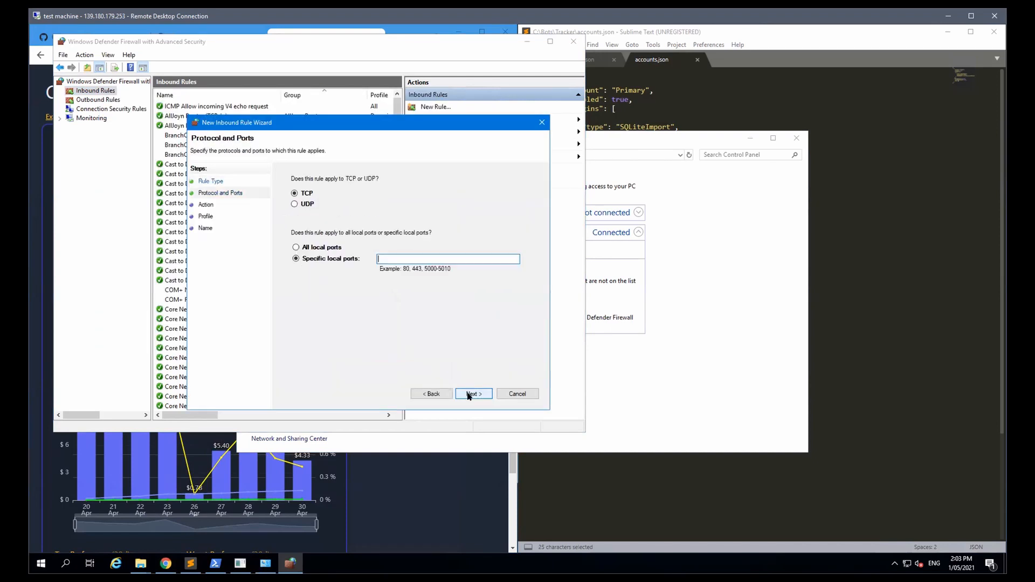
text(5000)
drag(288, 123, 359, 136)
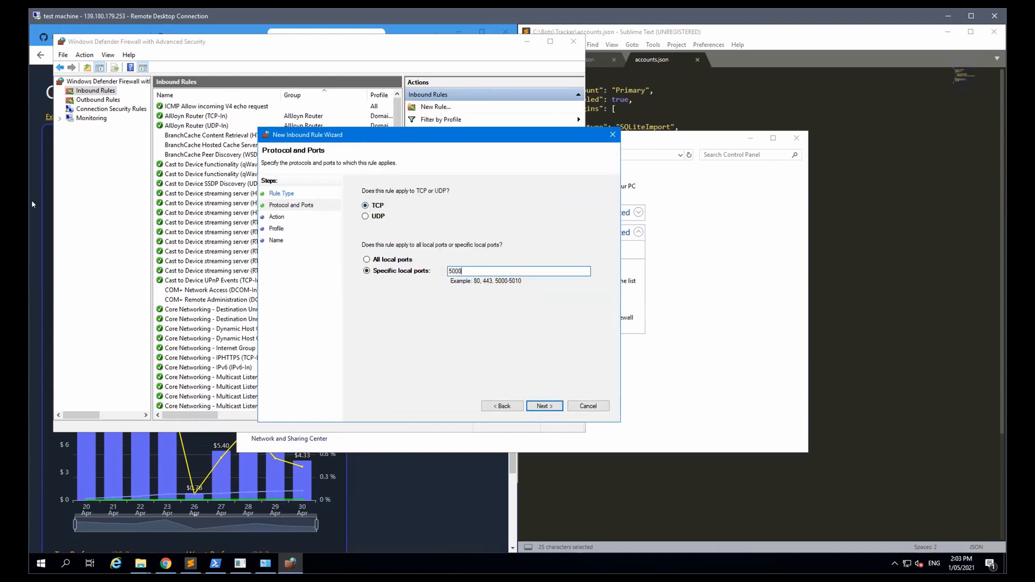
click(323, 125)
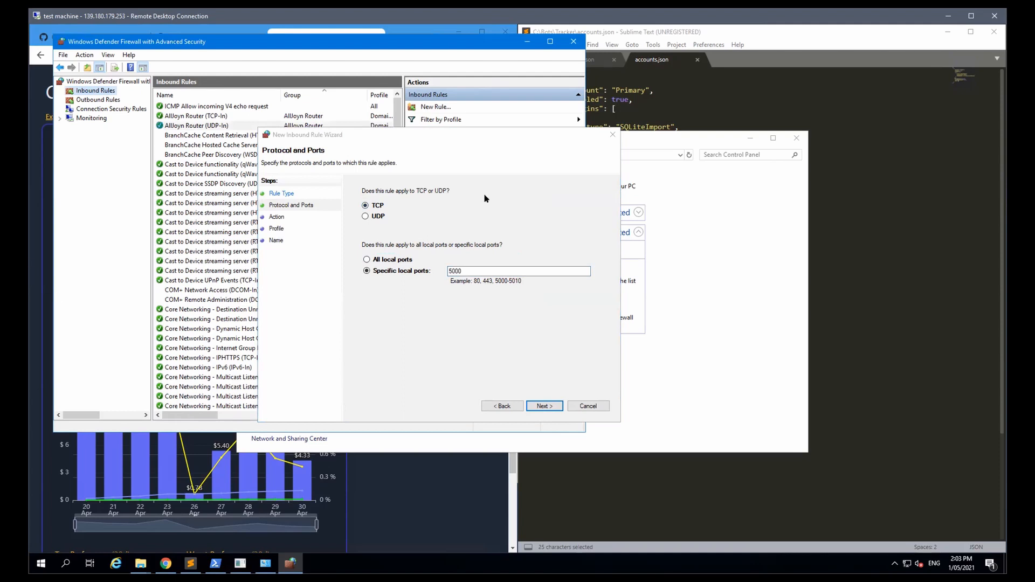
- Allow the connection for the domain, private and public profiles, and finish the rule with the name PNL Tracker
click(543, 407)
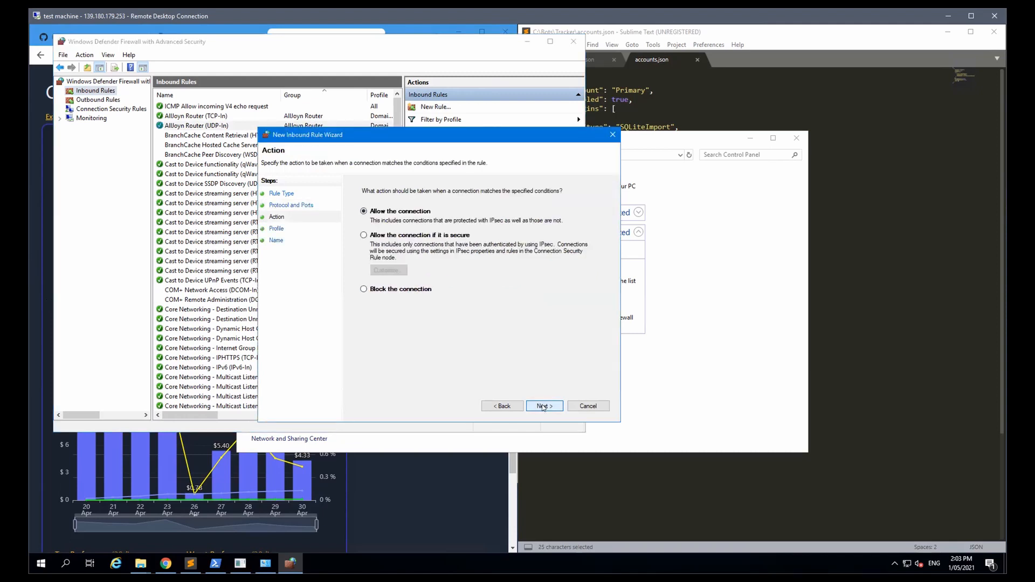
click(543, 407)
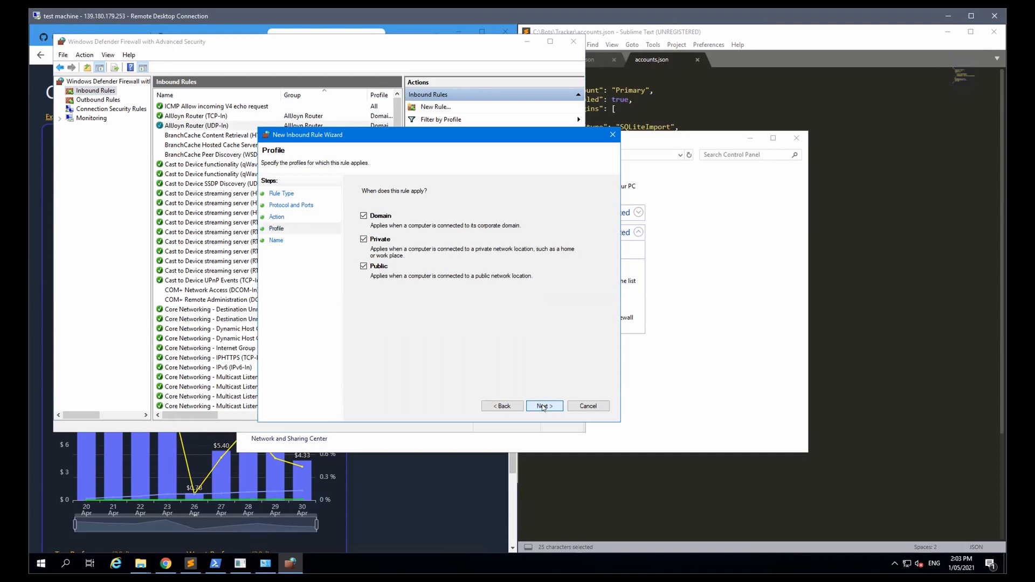
click(543, 408)
text(PNL Tracker)
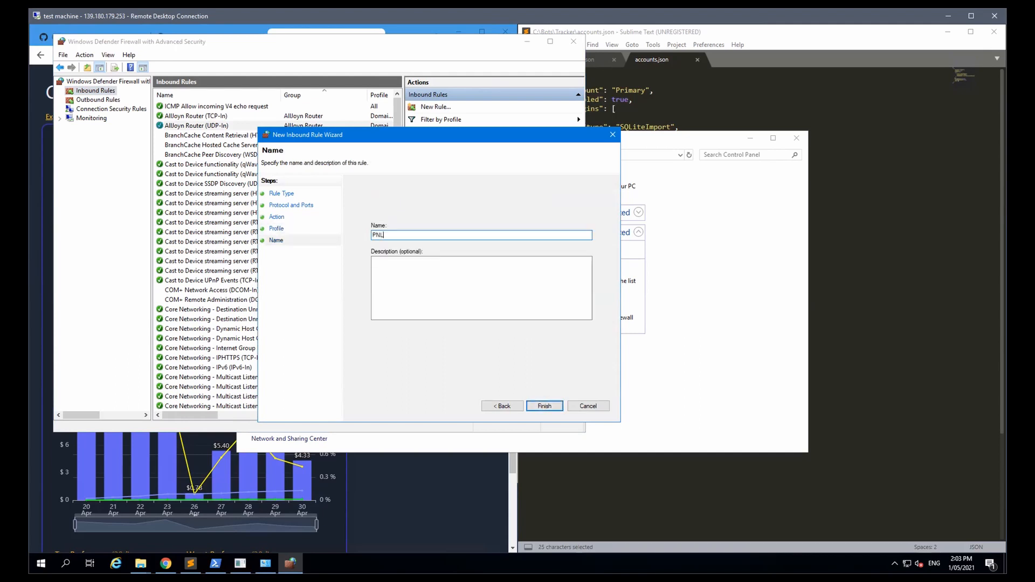
click(543, 406)
- Select the new PNL Tracker inbound rule, then minimise both firewall windows
click(279, 108)
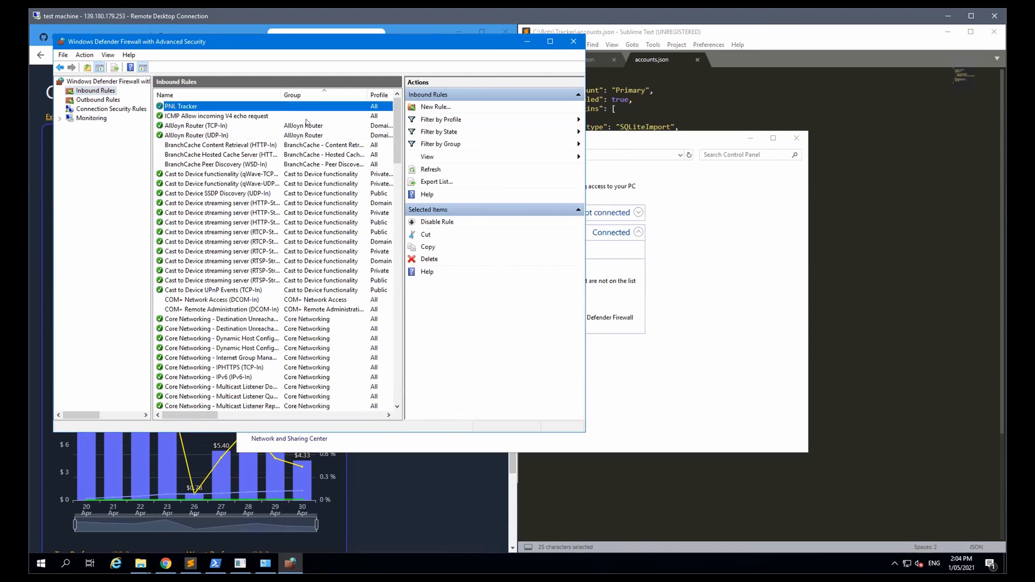
click(522, 41)
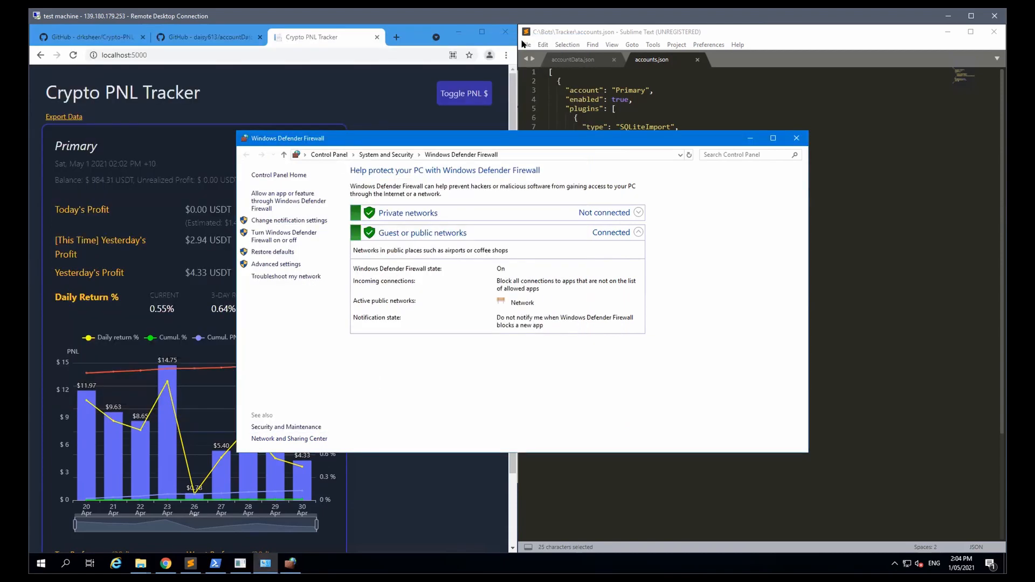
click(750, 139)
click(648, 228)
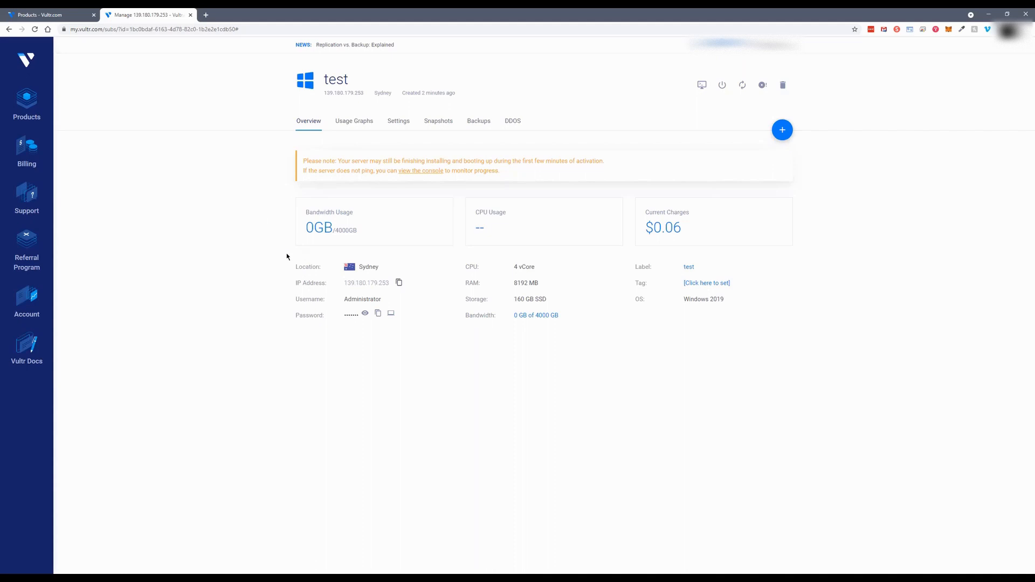
- In the Vultr console, go to the test server's firewall settings and open the Windows firewall group for editing
click(397, 124)
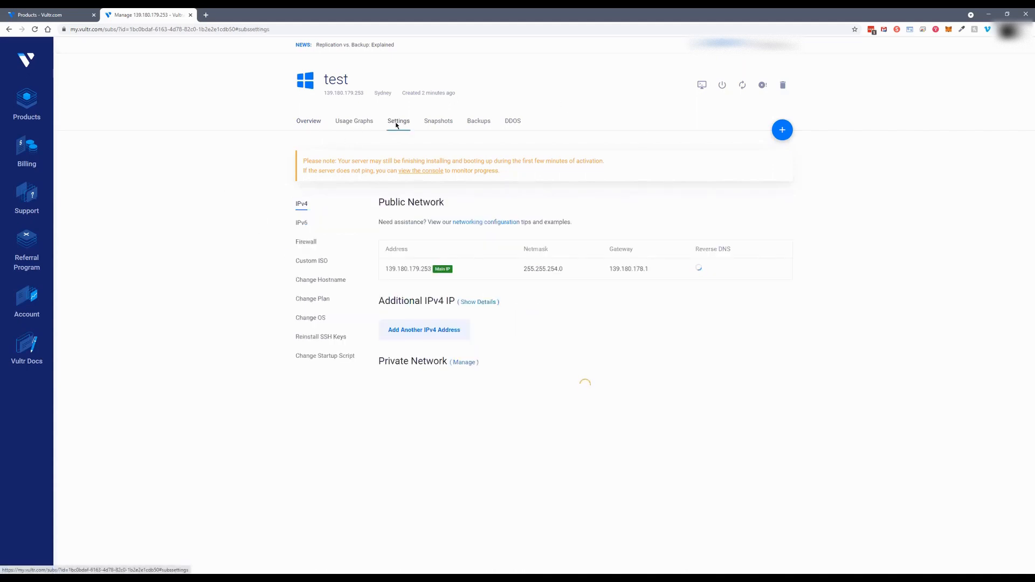
click(307, 243)
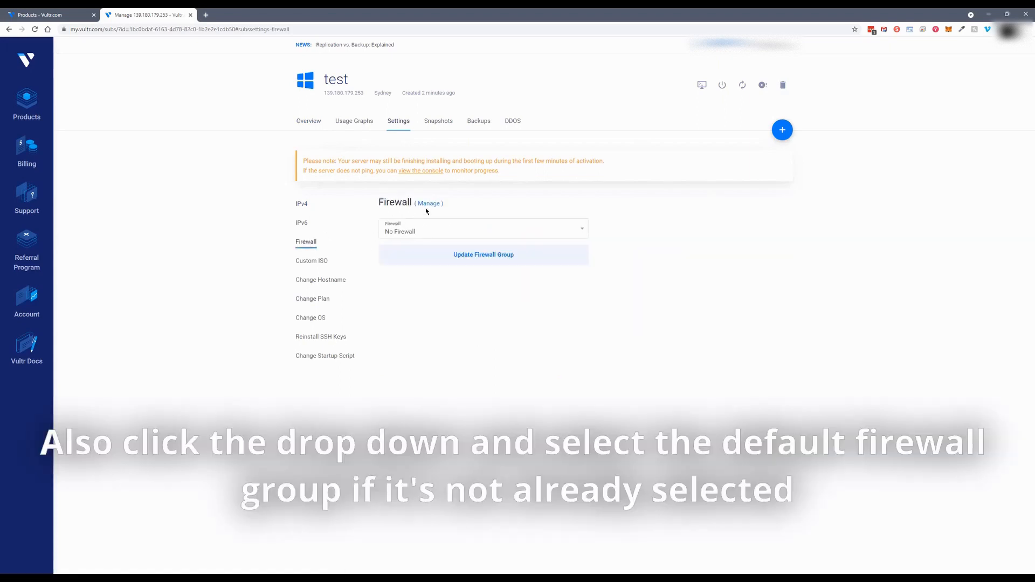
click(431, 204)
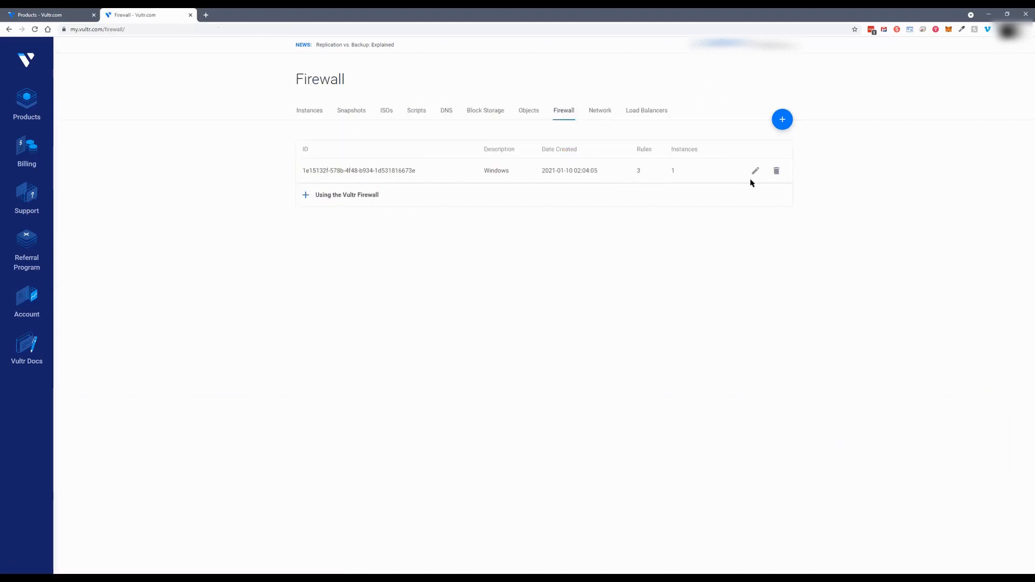
click(755, 171)
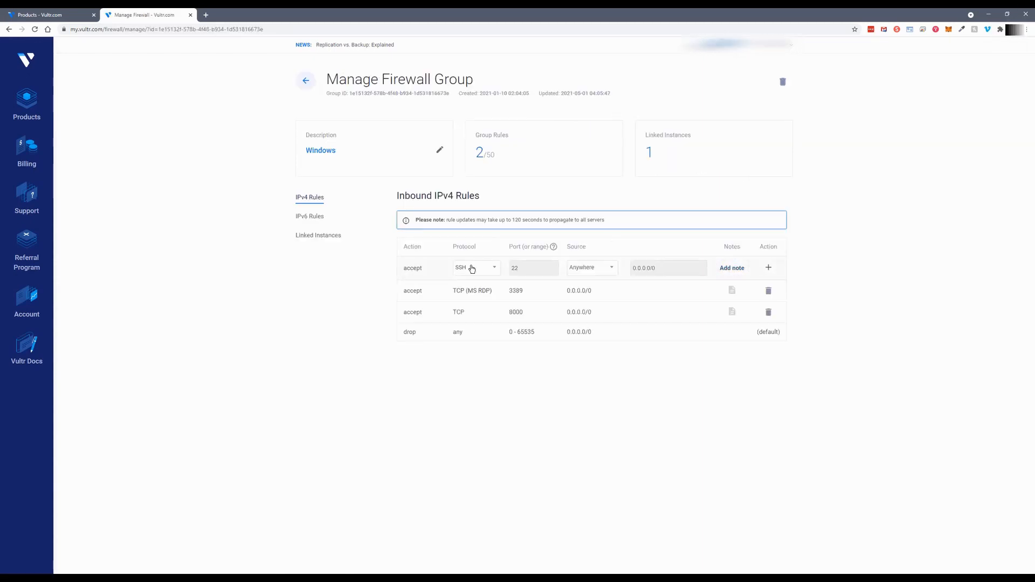
- Add an inbound IPv4 rule to the firewall group accepting TCP on port 5000 from anywhere
click(477, 269)
scroll(490, 321, up, 2)
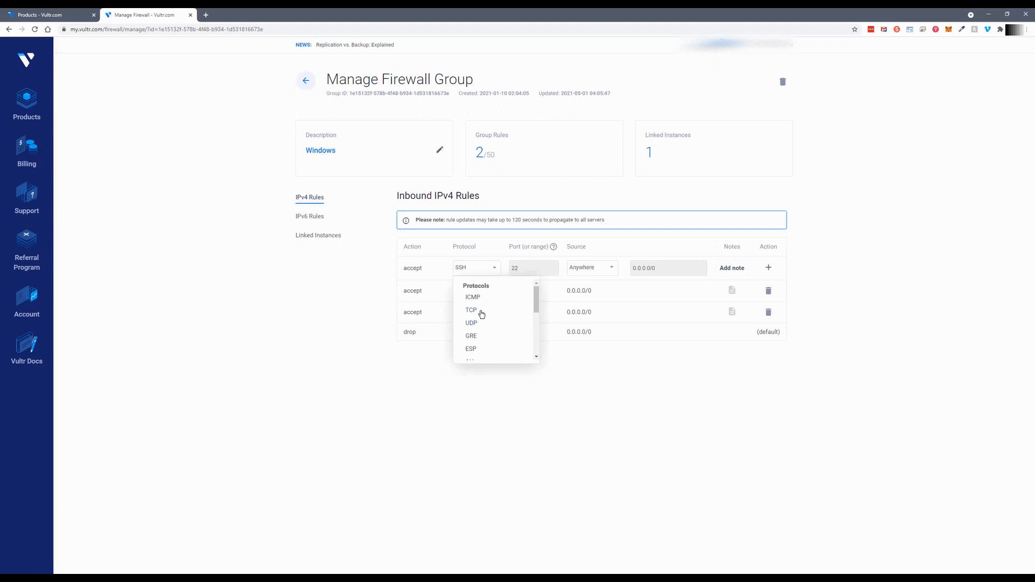
click(481, 313)
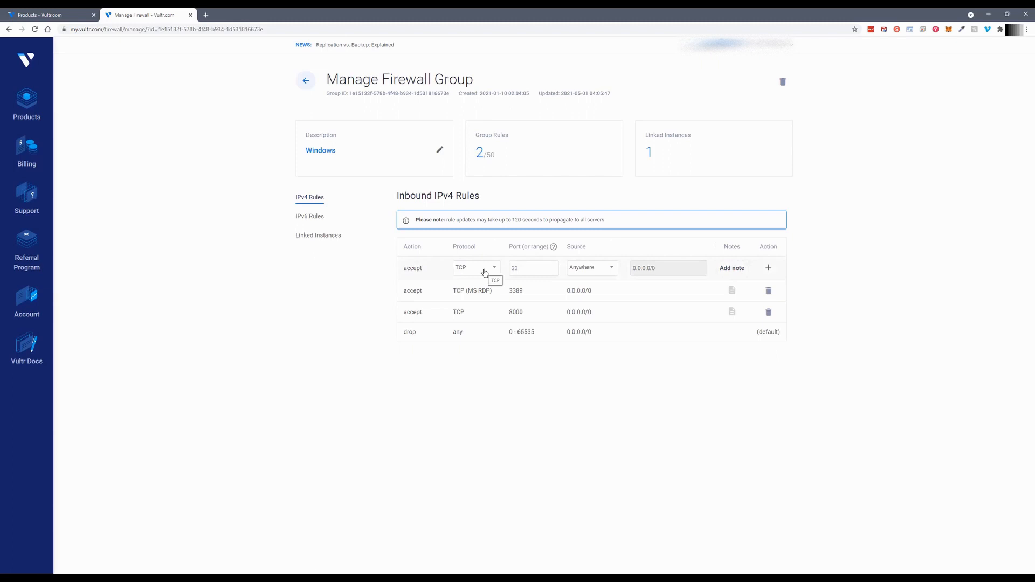
click(529, 268)
text(5000)
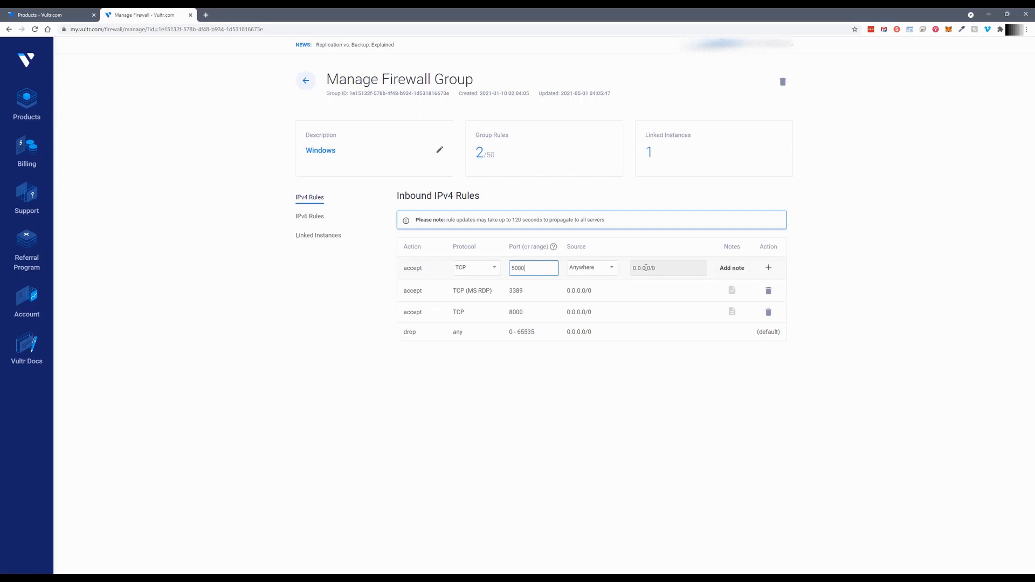
click(769, 270)
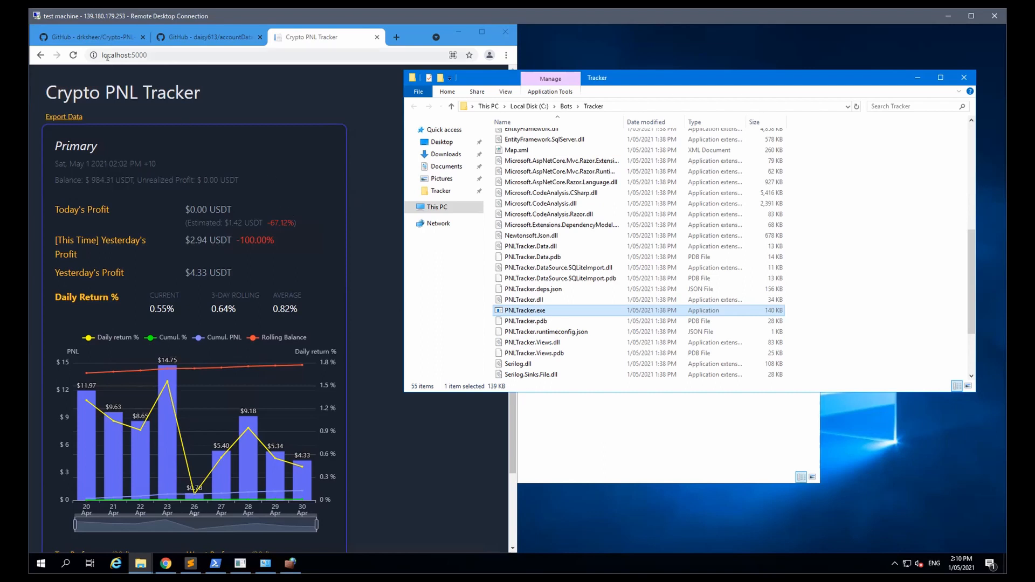
- Highlight the tracker's localhost address in the remote machine's browser to review it
click(151, 55)
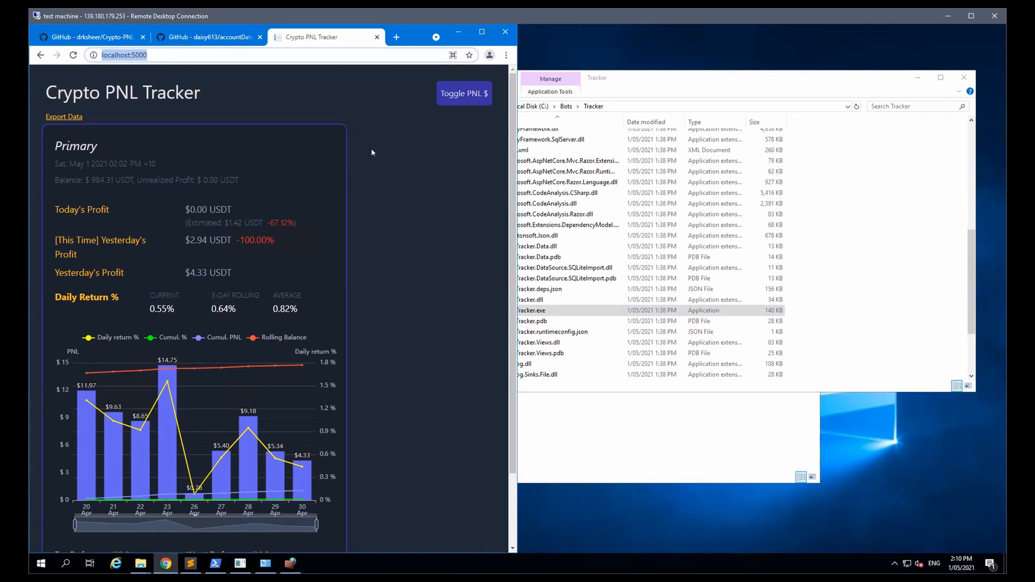
click(399, 164)
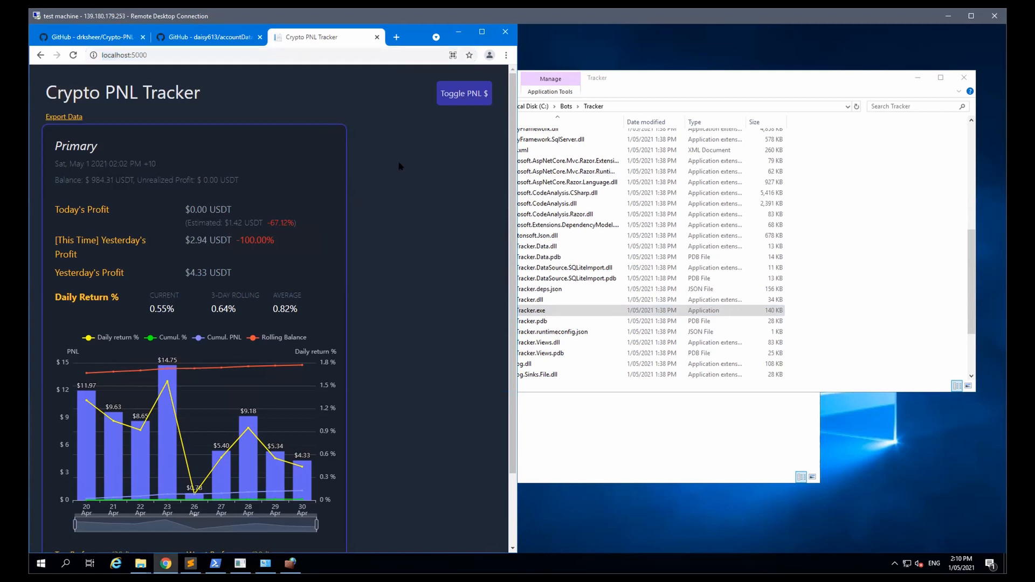
- Find appsettings.json in the Tracker folder and open it with Sublime Text
click(624, 86)
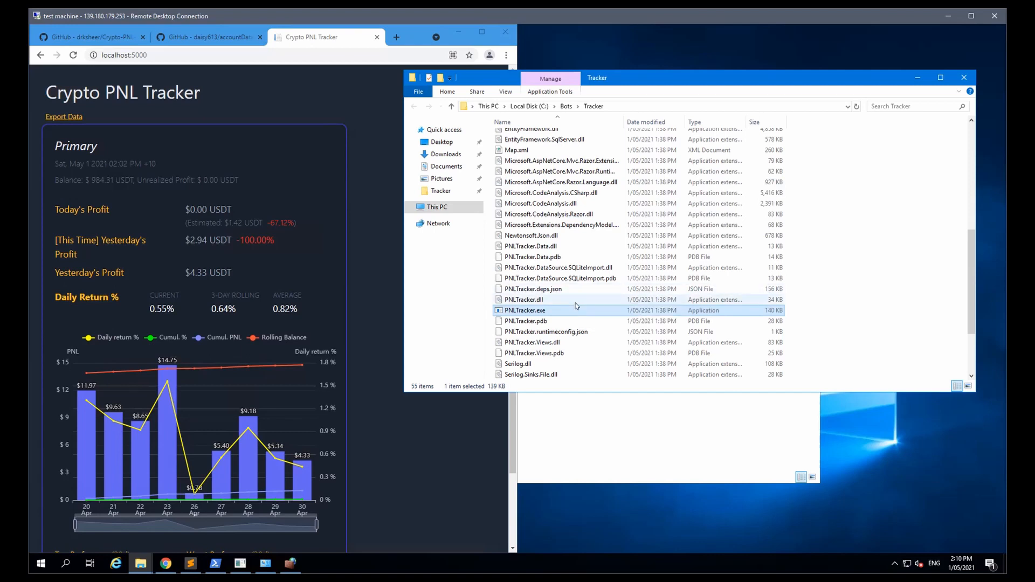
scroll(575, 307, up, 4)
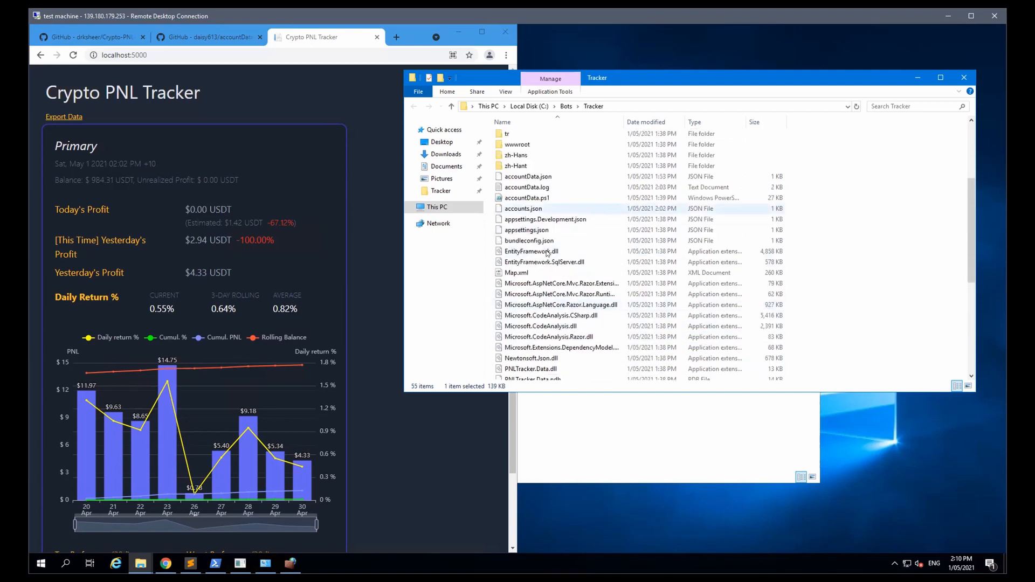
scroll(534, 281, down, 5)
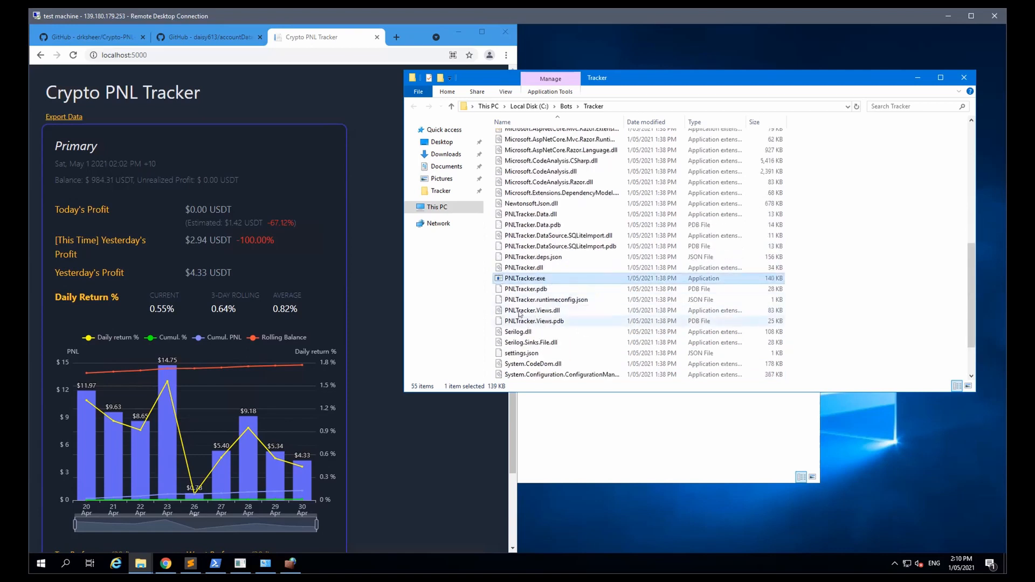
scroll(524, 308, down, 2)
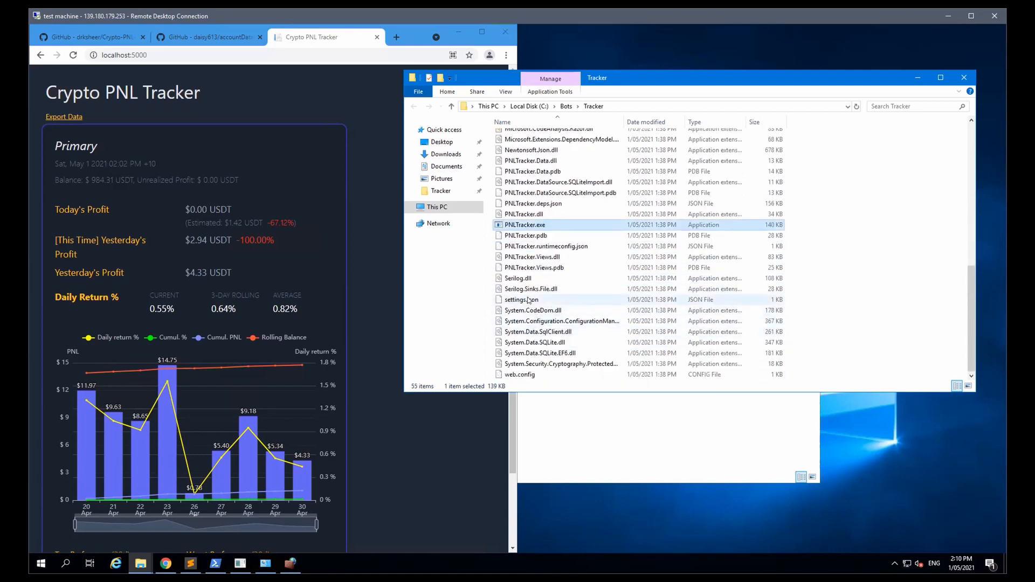
scroll(525, 291, up, 8)
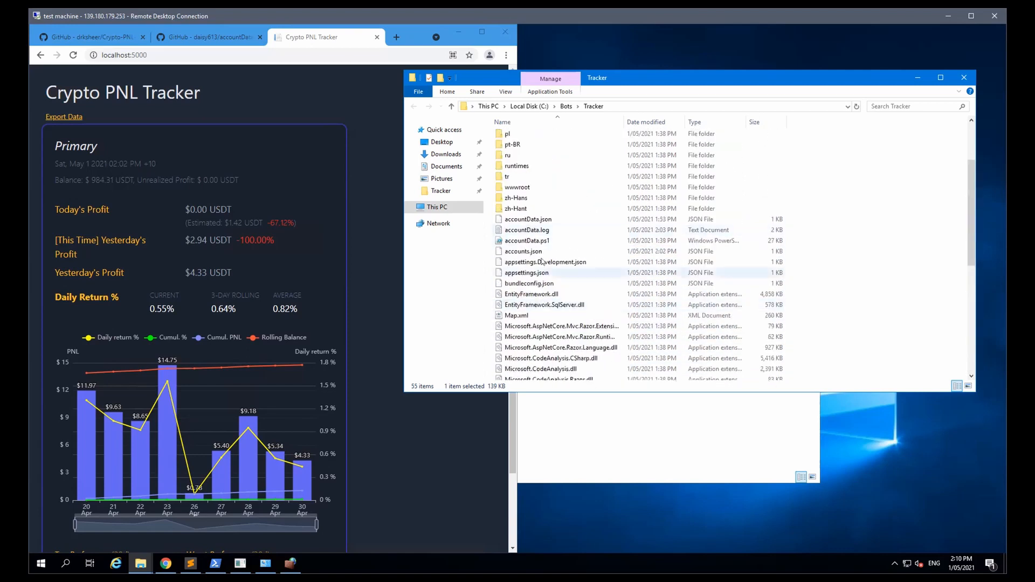
click(515, 273)
right_click(516, 274)
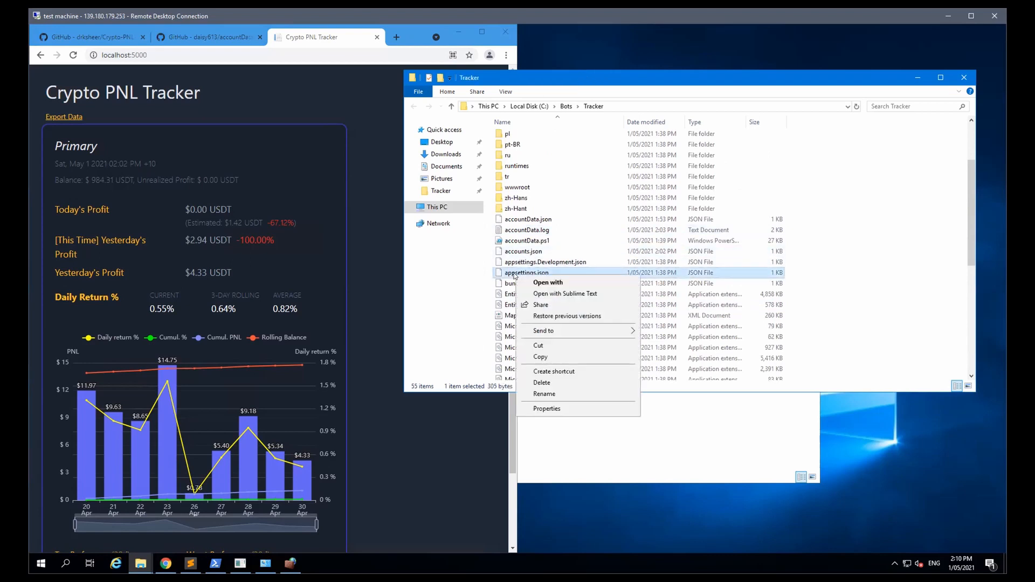
click(546, 293)
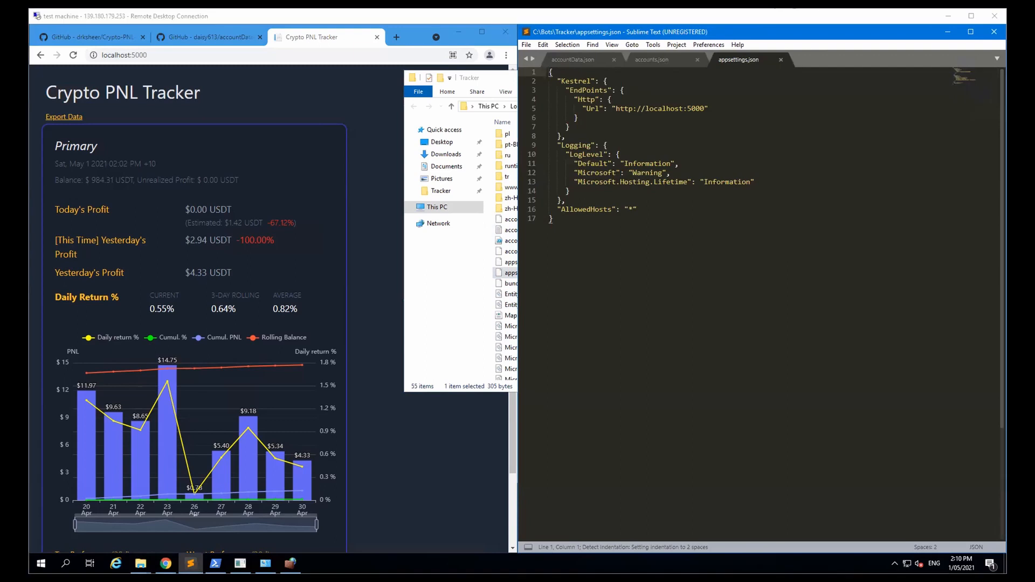
- Duplicate the Http endpoint block directly below the original inside EndPoints, separating the two blocks with a comma
click(591, 118)
key(shift+Up)
key(shift+Up)
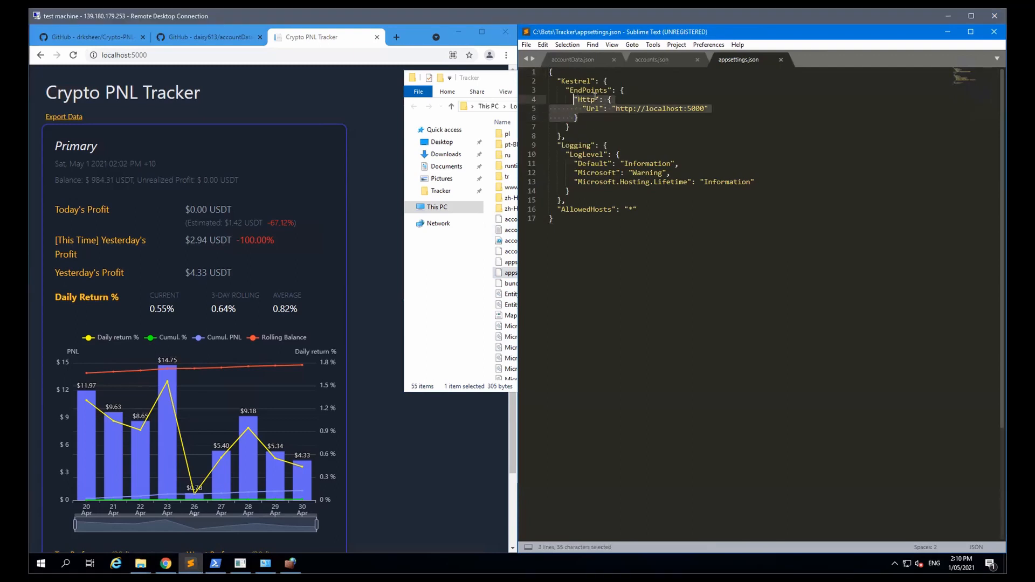
key(ctrl+c)
click(582, 116)
text(,)
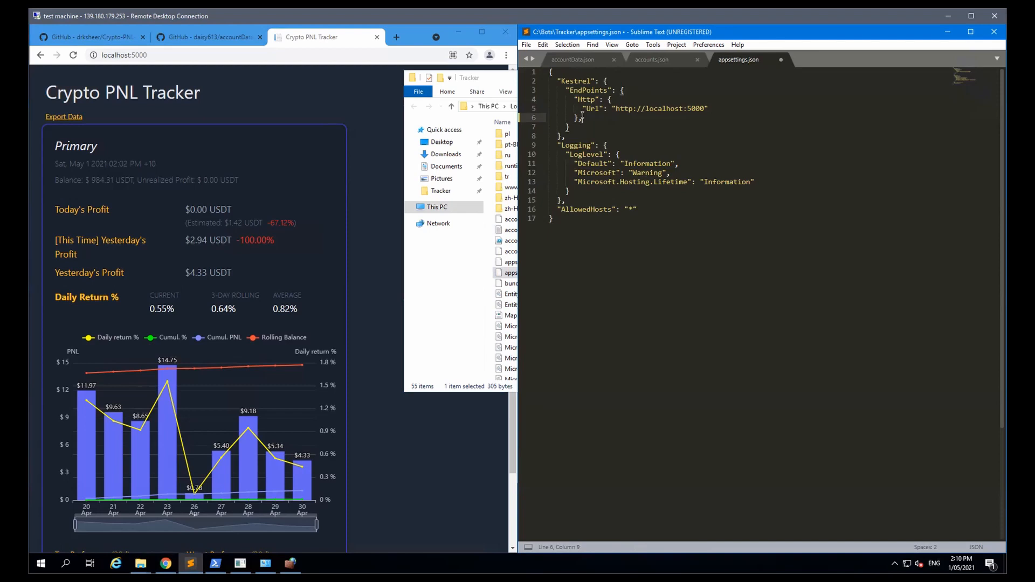
key(Return)
key(ctrl+v)
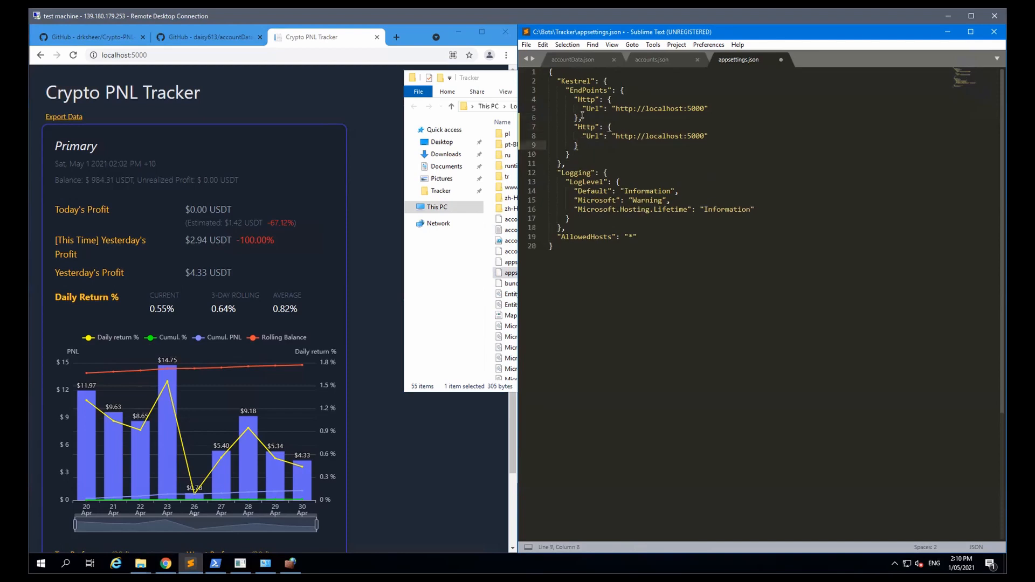
- Rename the duplicated endpoint to HttpExternal, replace localhost in its URL with 139.180.179.253, and save appsettings.json
click(591, 127)
key(Right)
text(External)
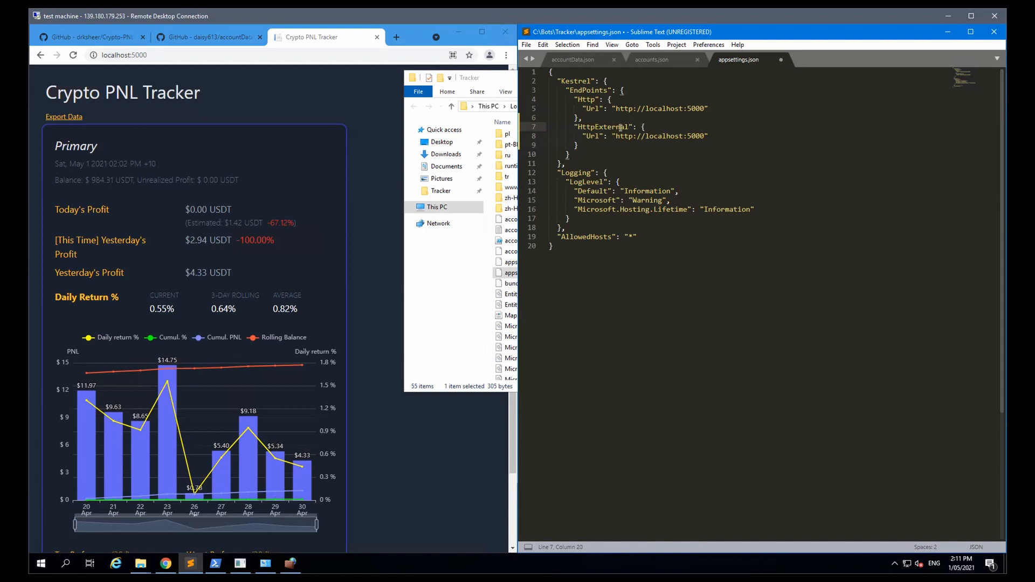
drag(645, 135, 684, 135)
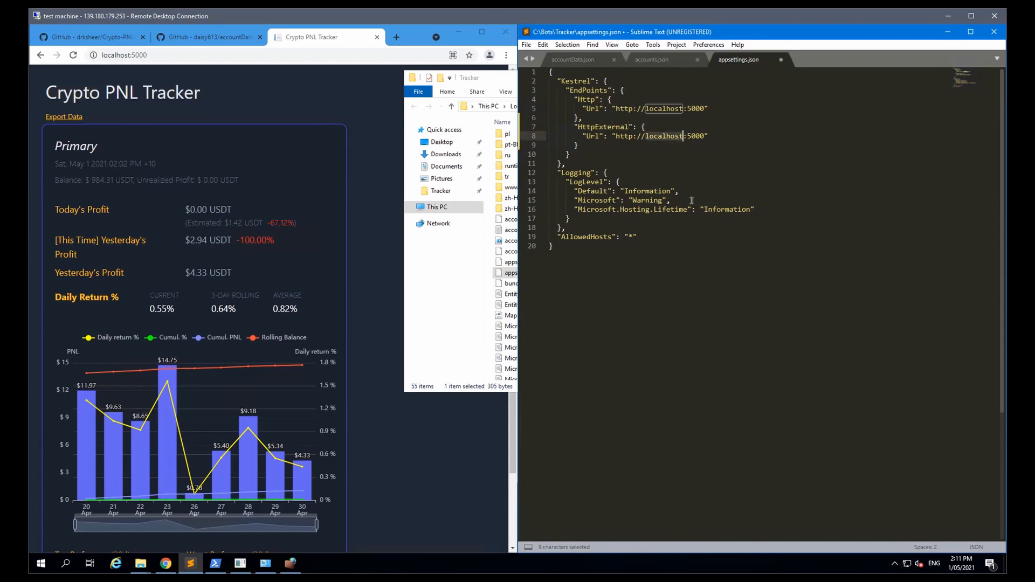
text(139.180.179.253)
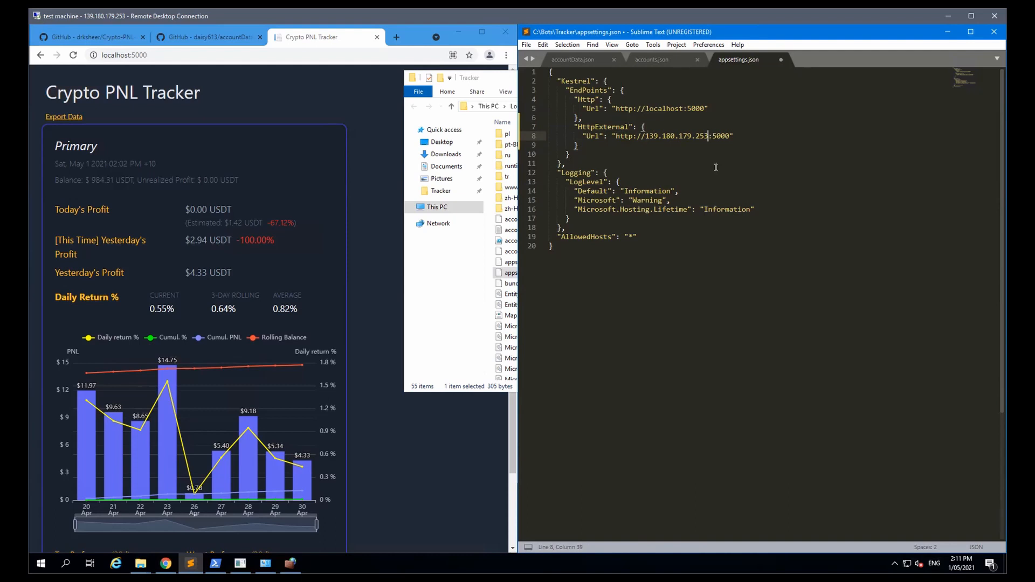
key(ctrl+s)
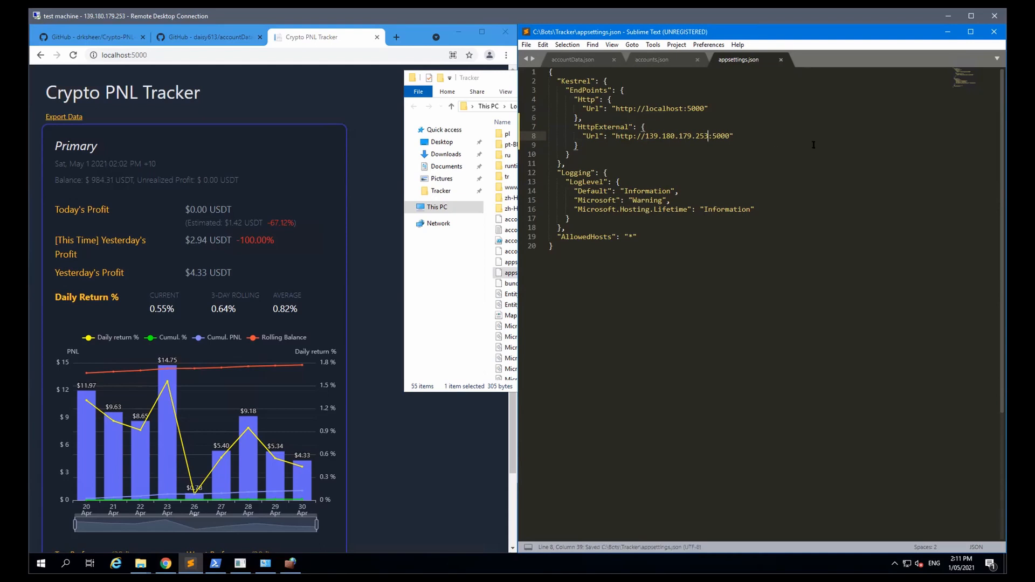
- Close the running PNLTracker.exe console and relaunch PNLTracker.exe from the Tracker folder
click(947, 31)
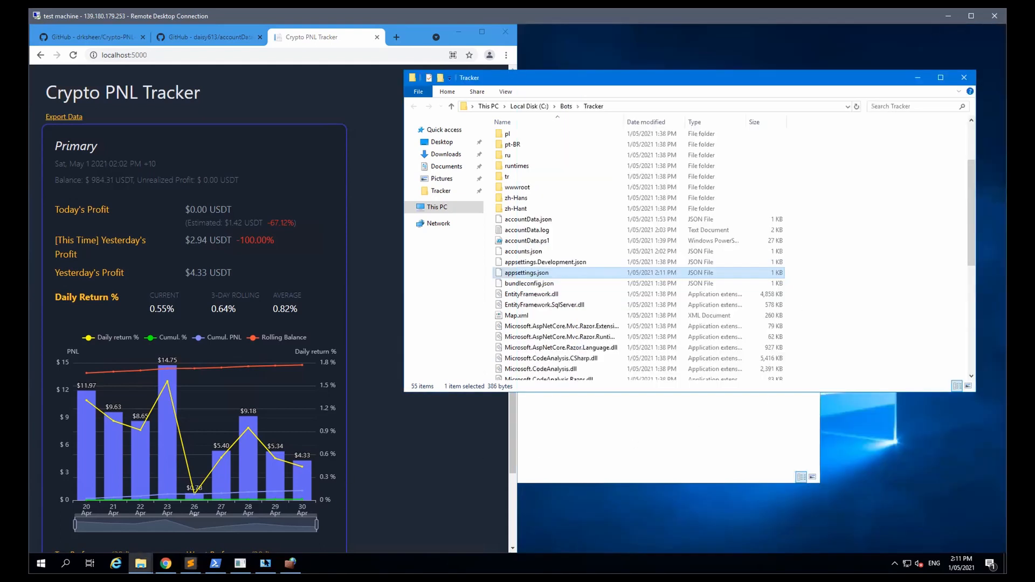
click(240, 563)
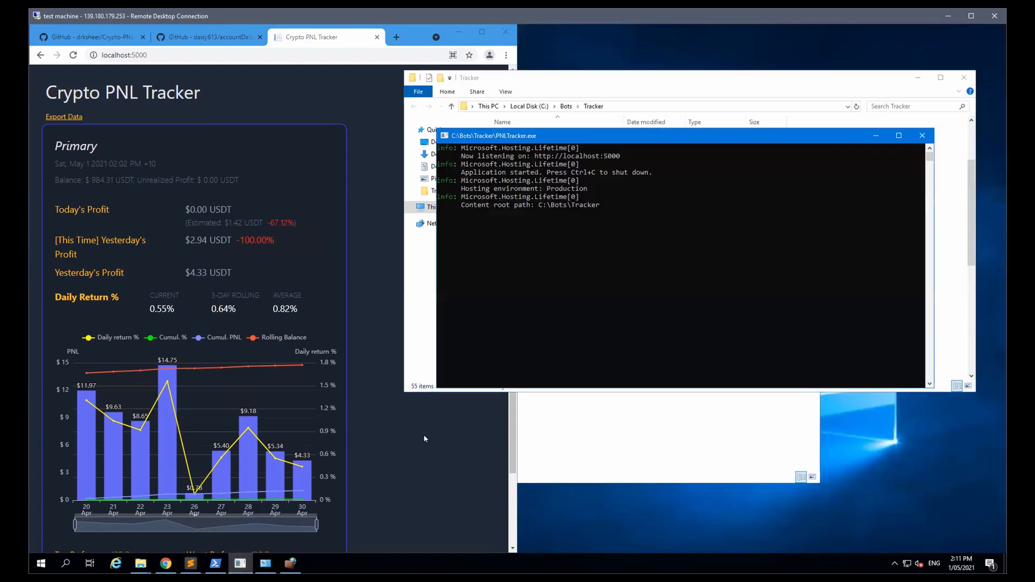
click(923, 136)
scroll(625, 272, down, 10)
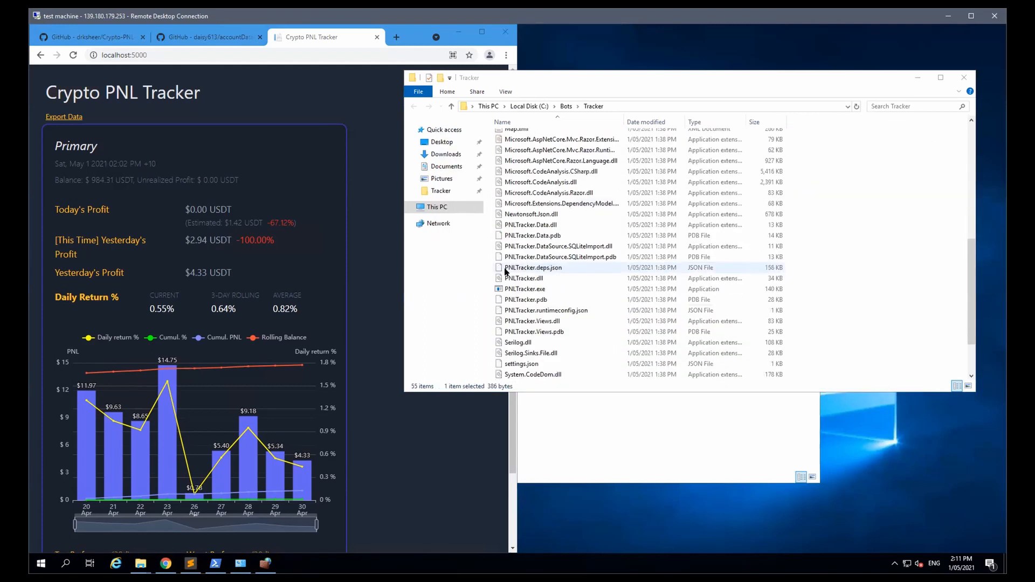
double_click(515, 225)
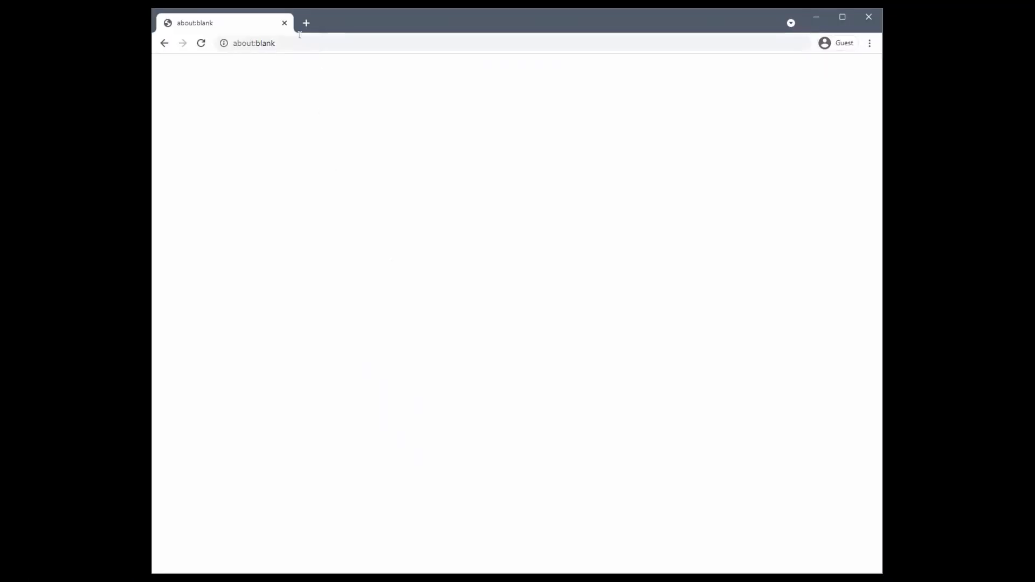
click(290, 41)
text(http://)
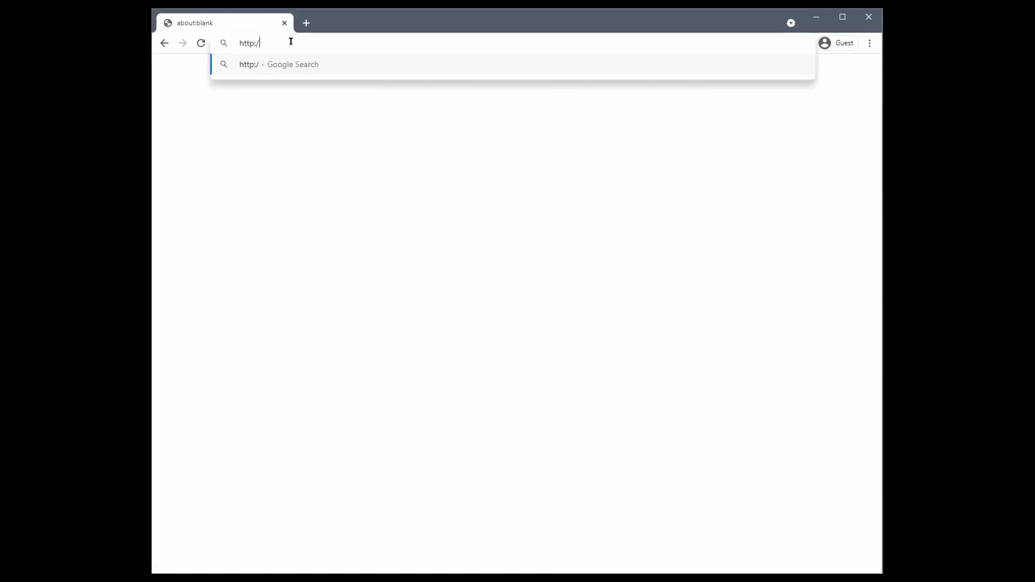